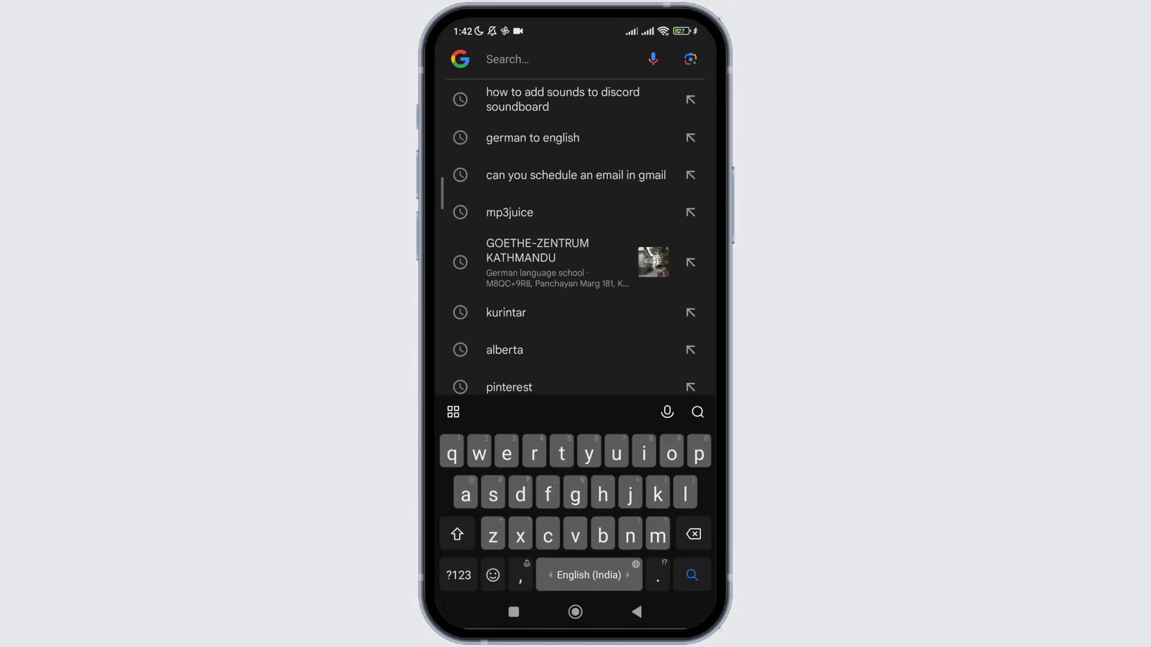
pyautogui.write('ress')
# Step: Fix the mistyped query and search Google for 'reset netspend password'
pyautogui.press('BackSpace')
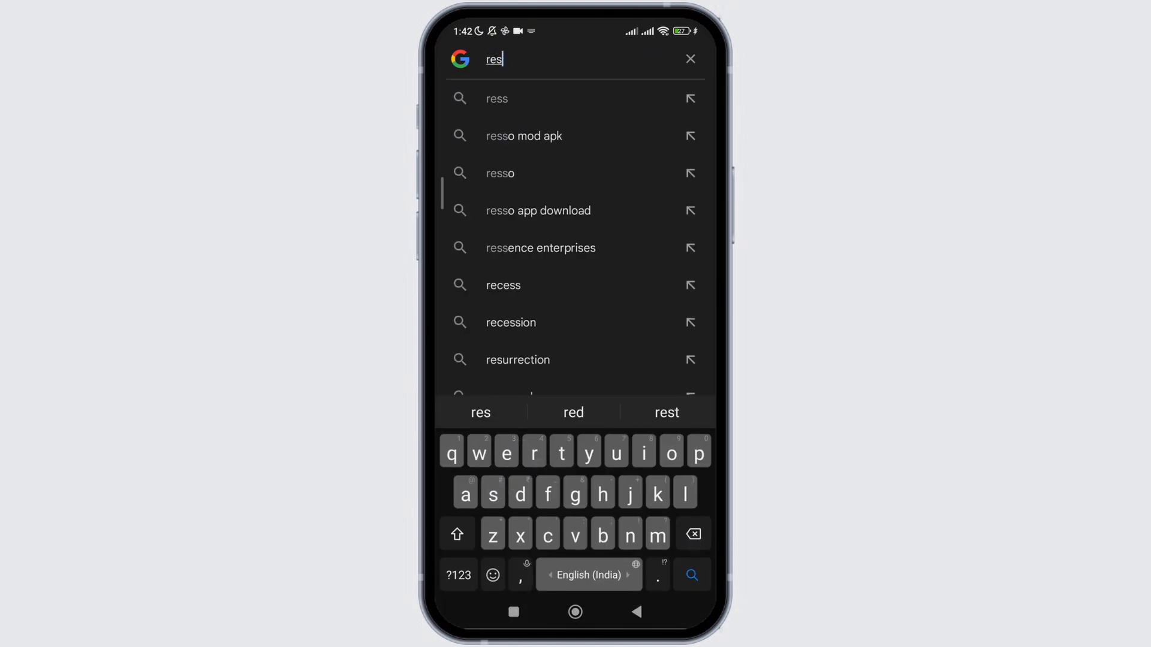
pyautogui.write('etn')
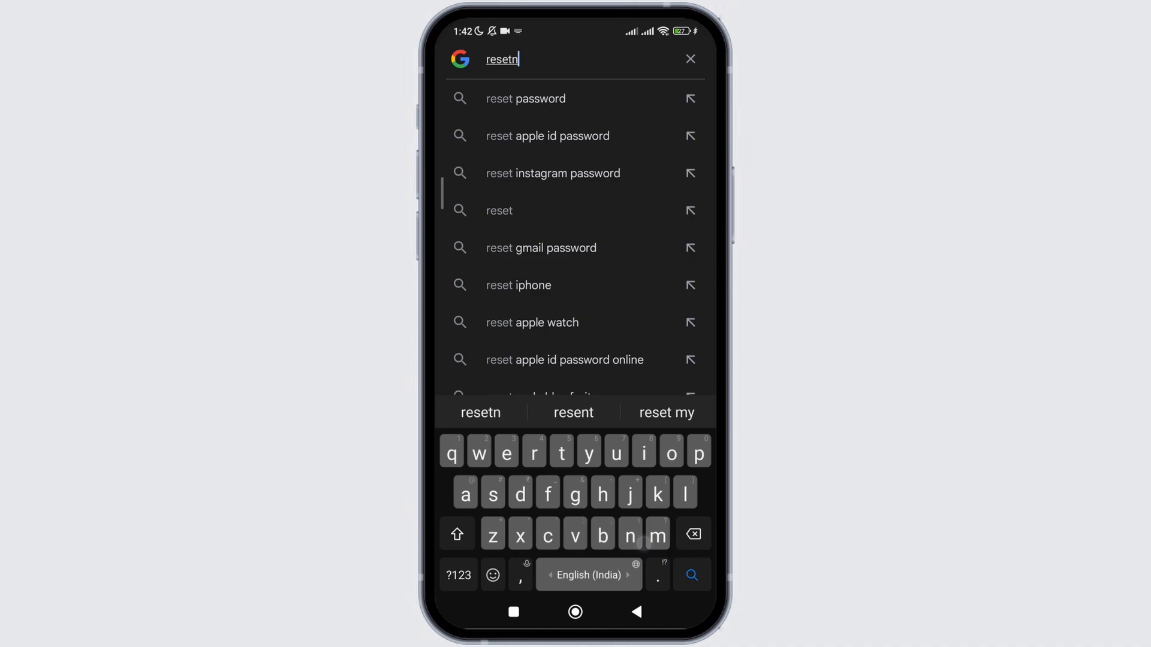
pyautogui.press('BackSpace')
pyautogui.write('mm')
pyautogui.press('BackSpace')
pyautogui.press('BackSpace')
pyautogui.write('n')
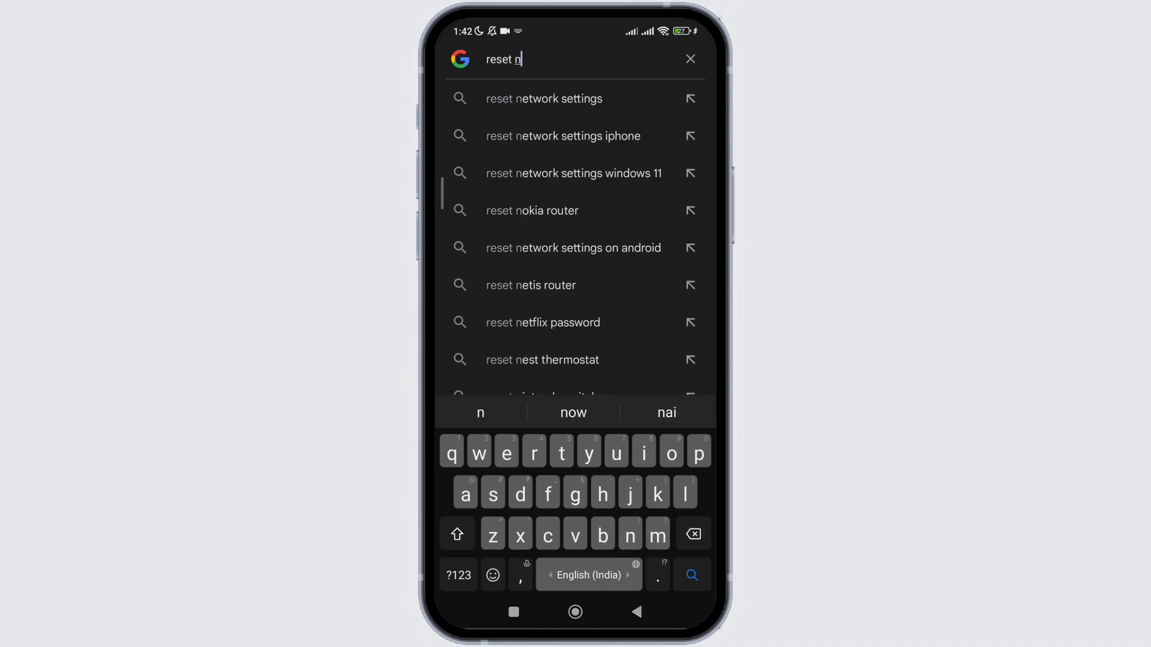
pyautogui.write('etsp')
pyautogui.click(633, 103)
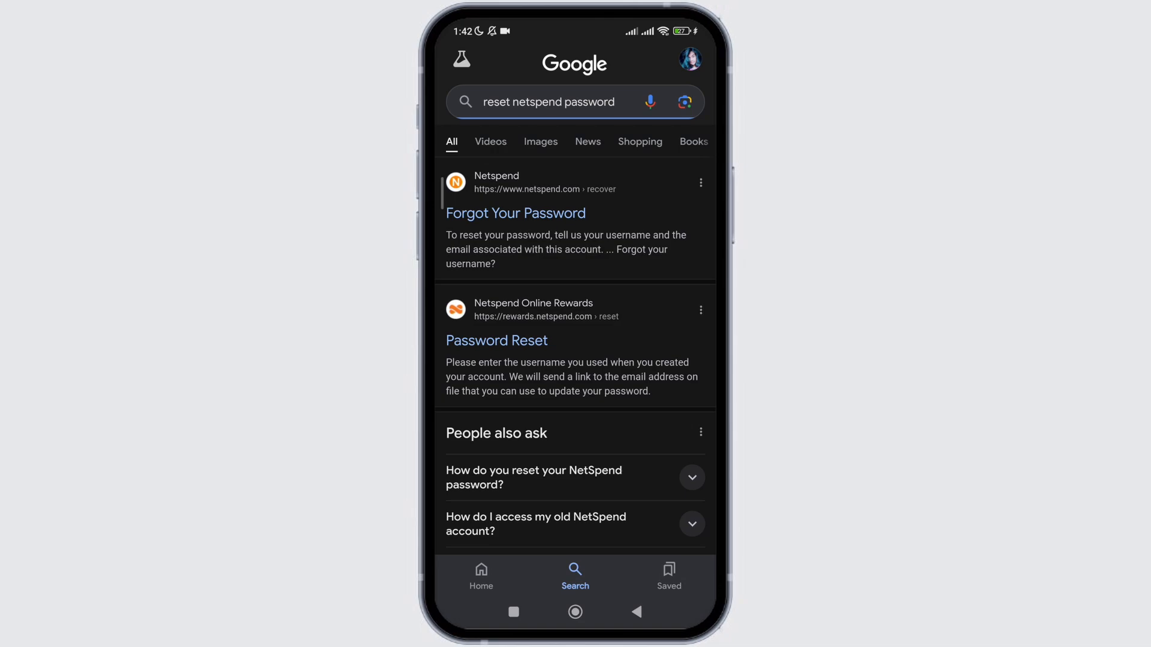
pyautogui.scroll(1, 522, 334)
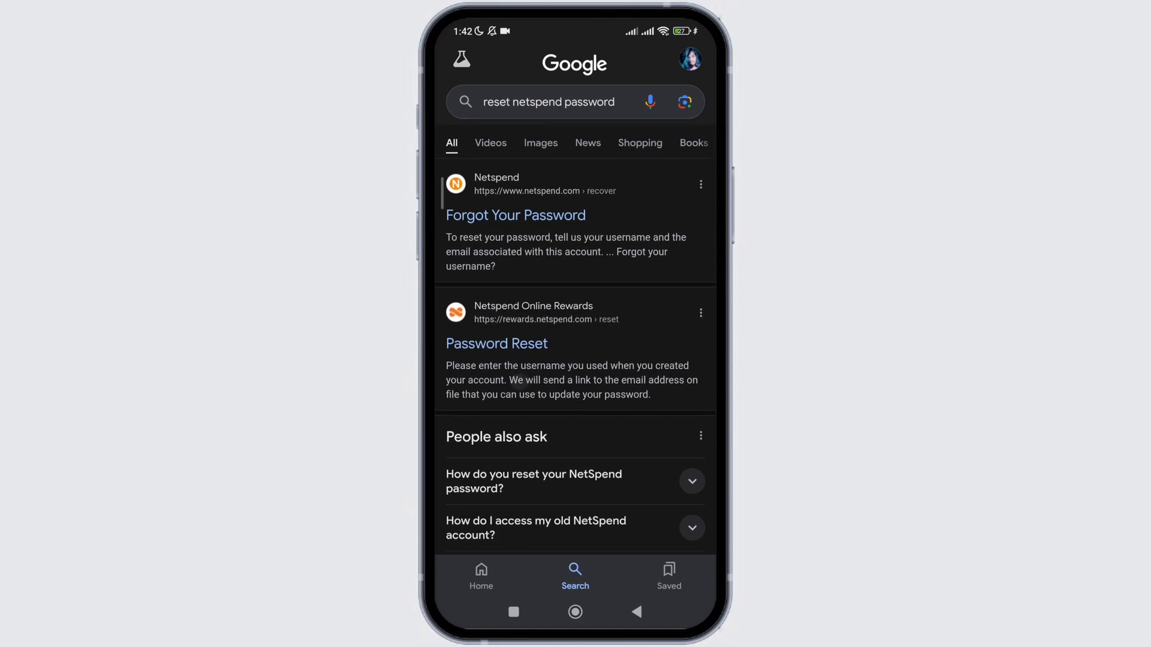